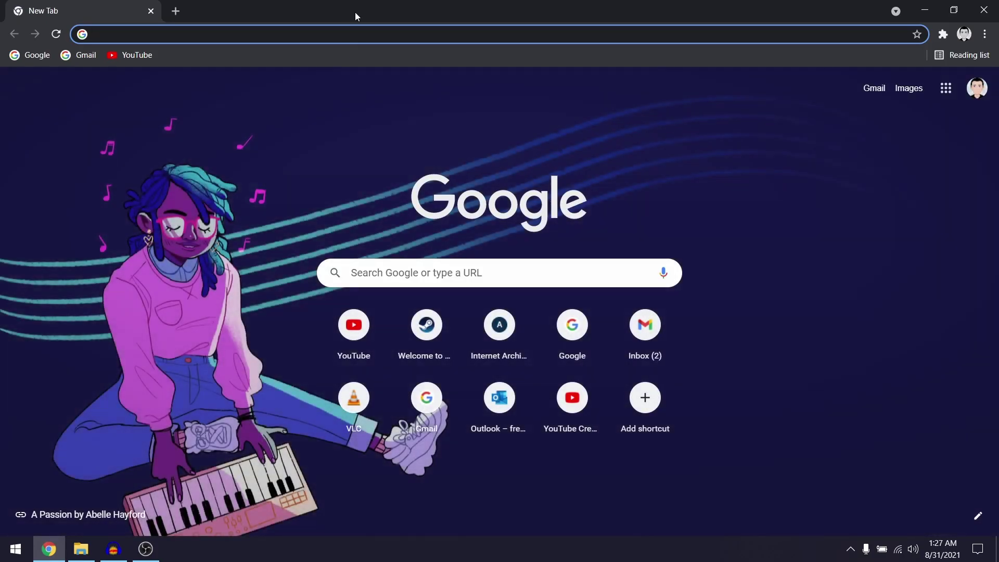
# - Go to epicgames.com/store/en-US/download and download and run the EpicInstaller-12.1.7.msi installer
pyautogui.rightClick(355, 35)
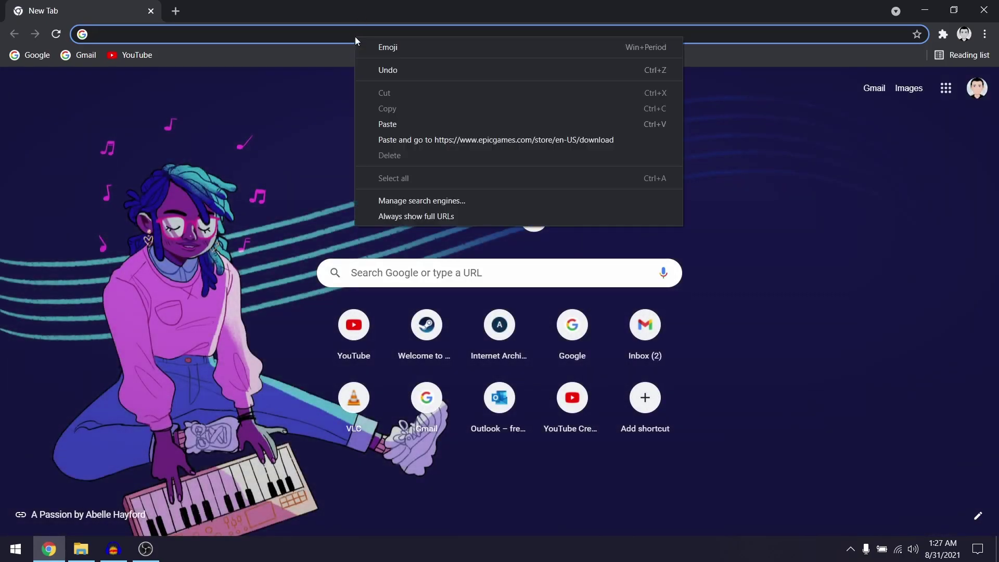
pyautogui.click(561, 141)
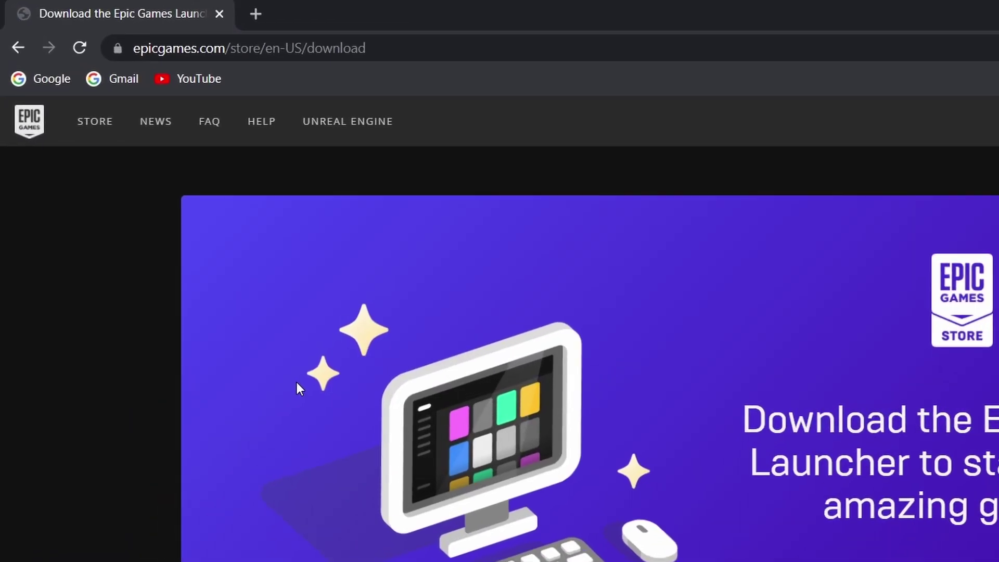
pyautogui.moveTo(253, 34); pyautogui.dragTo(196, 24)
pyautogui.click(832, 538)
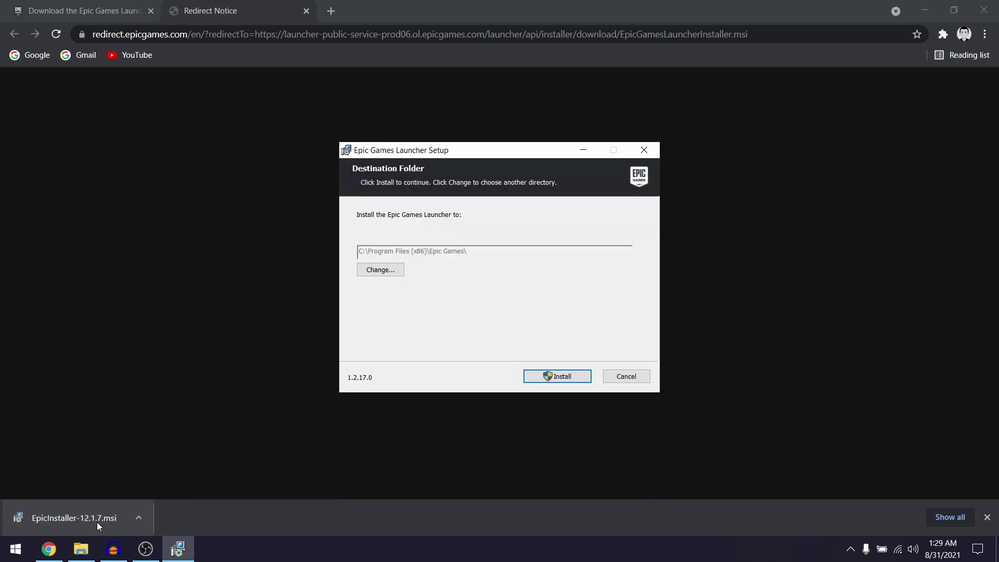
# - Minimize Chrome and install the launcher into C:\Program Files (x86)\Epic Games\
pyautogui.click(922, 10)
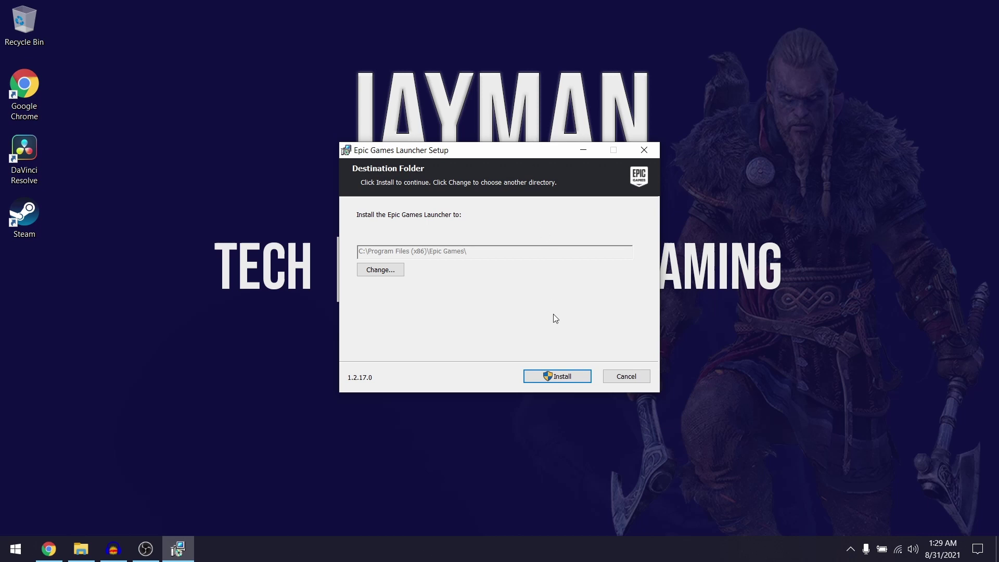
pyautogui.click(582, 376)
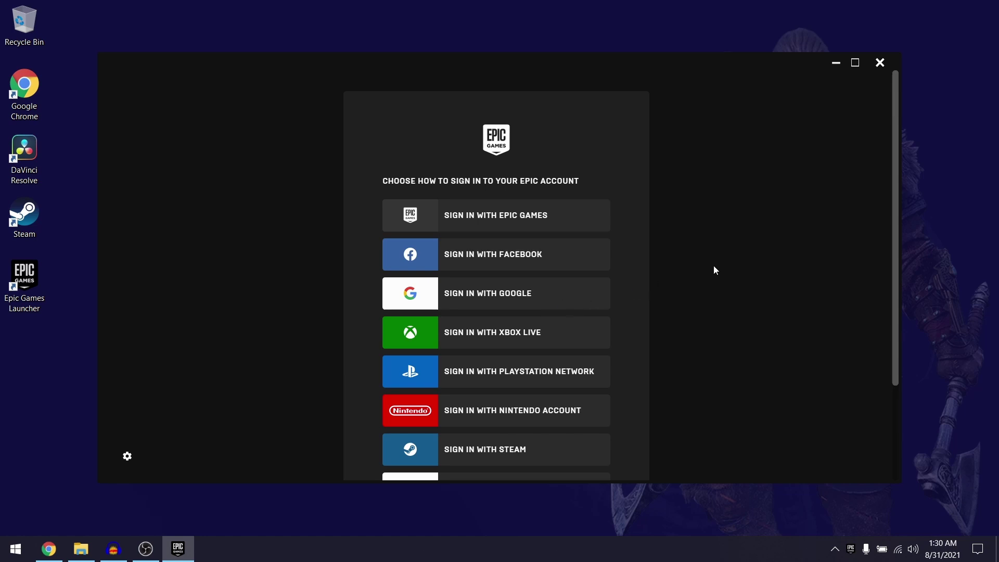
# - Scroll the launcher's sign-in options page to reveal the Sign Up link
pyautogui.scroll(-3, 745, 359)
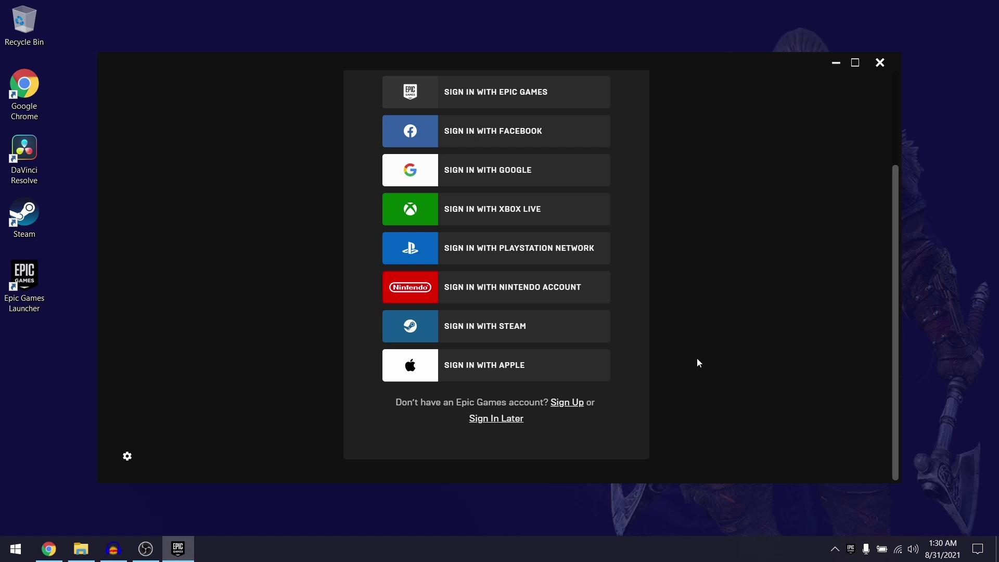
pyautogui.scroll(3, 700, 366)
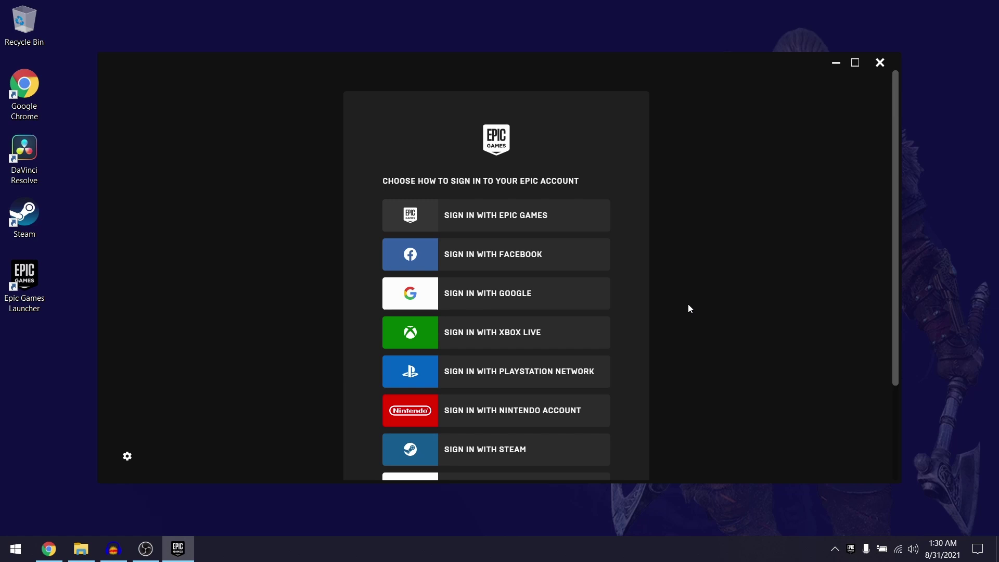
pyautogui.scroll(-3, 707, 278)
pyautogui.scroll(3, 728, 268)
pyautogui.scroll(-3, 734, 276)
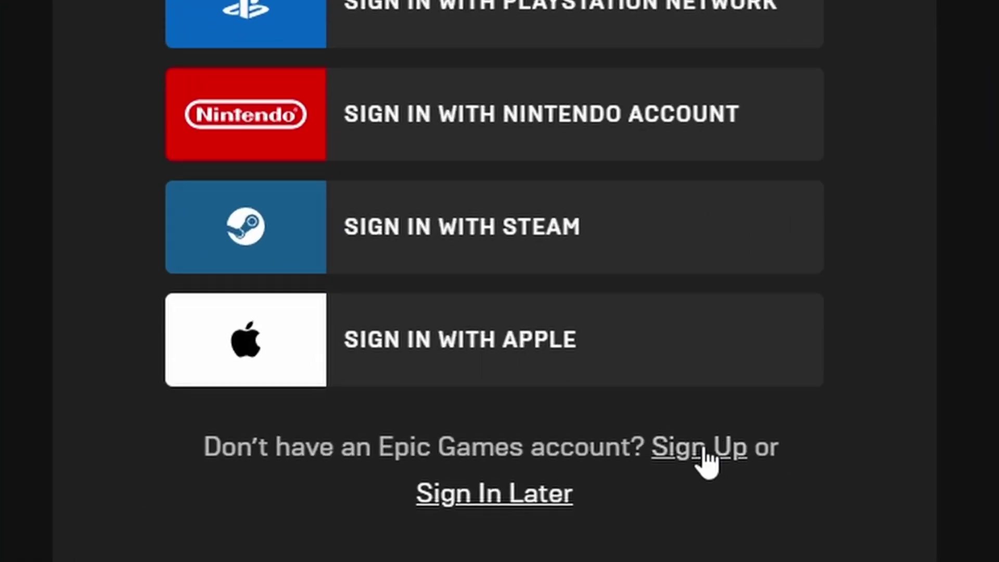
# - Choose Sign Up, then pick signing up with an email address
pyautogui.click(706, 454)
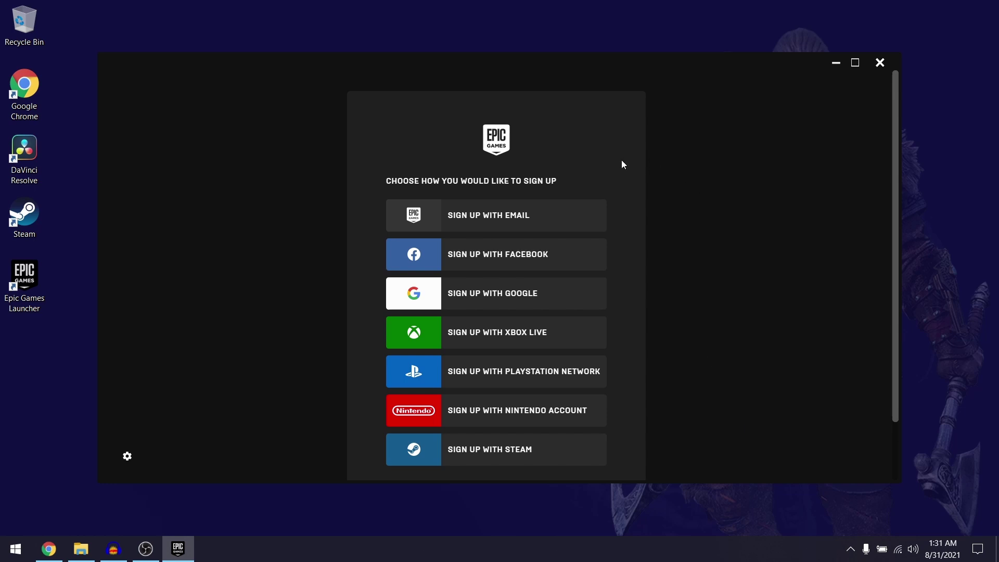
pyautogui.click(546, 219)
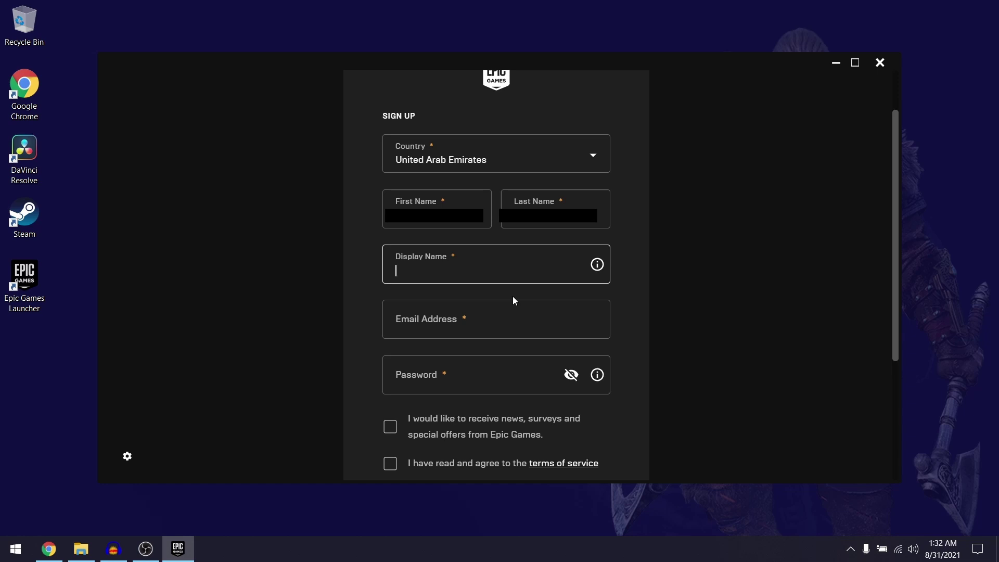
# - Enter the display name, accept the terms of service, and submit the sign-up form
pyautogui.write('jaymanl4566')
pyautogui.scroll(-3, 513, 296)
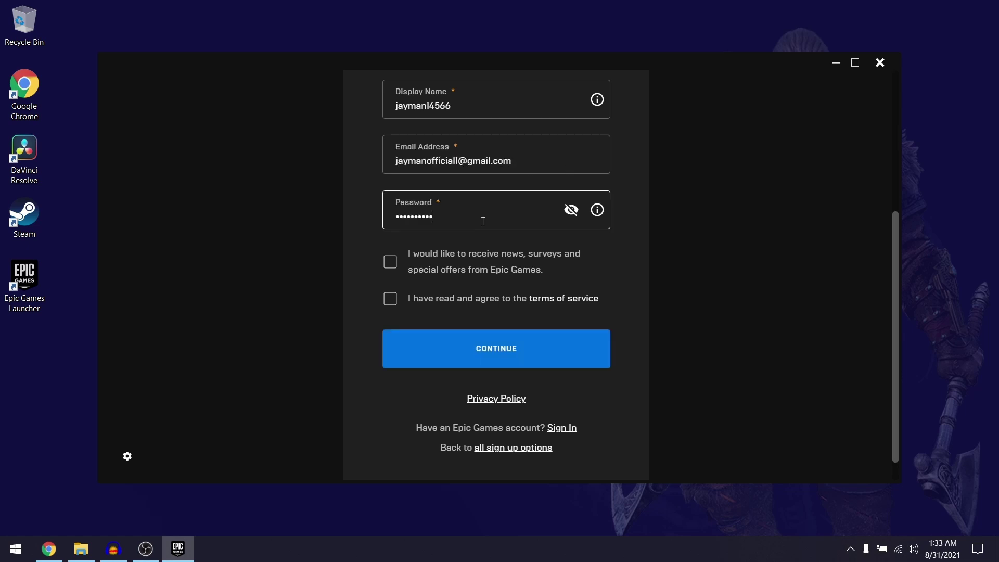
pyautogui.click(391, 300)
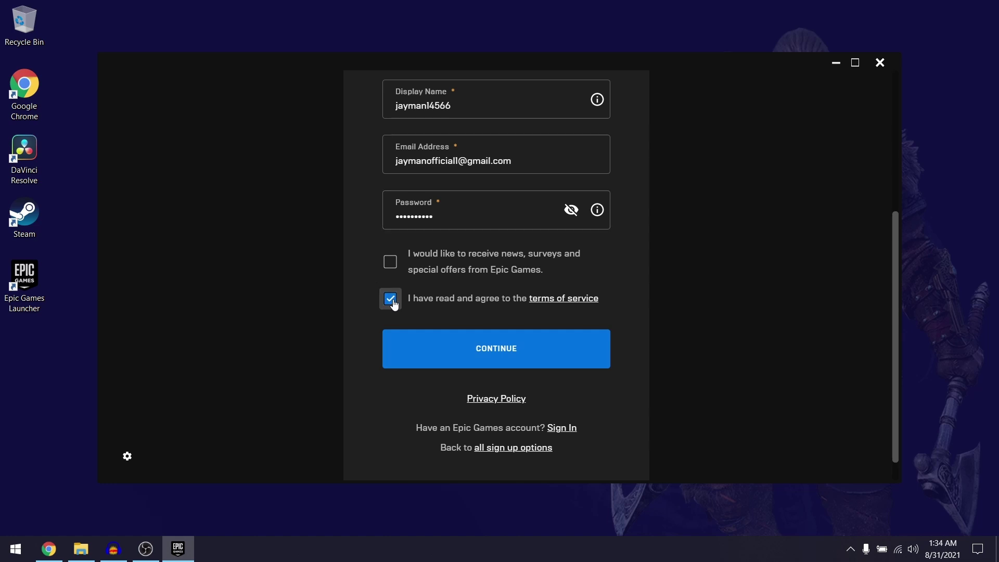
pyautogui.click(558, 353)
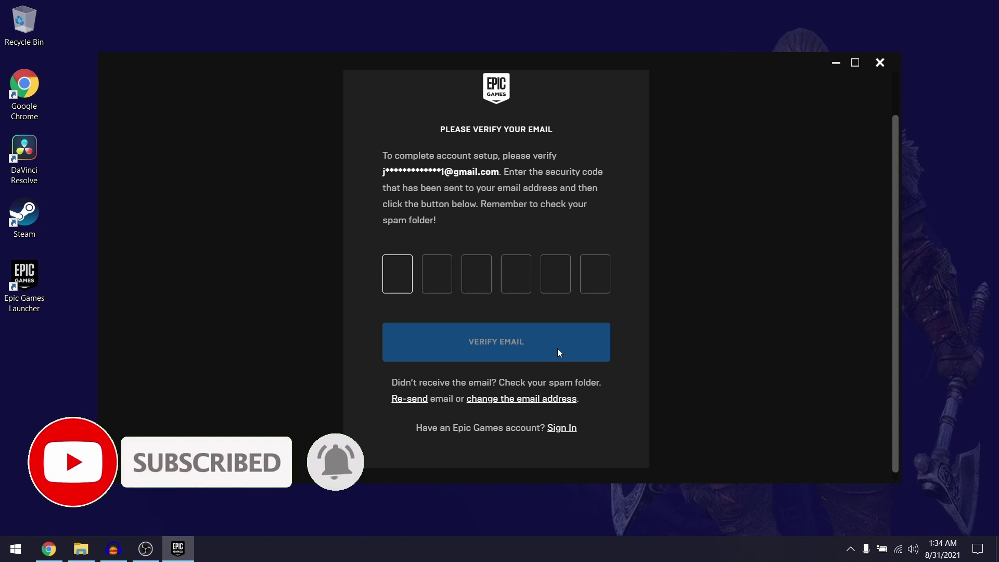
# - Switch to Chrome to view the Gmail inbox holding the Epic Games verification message
pyautogui.click(50, 547)
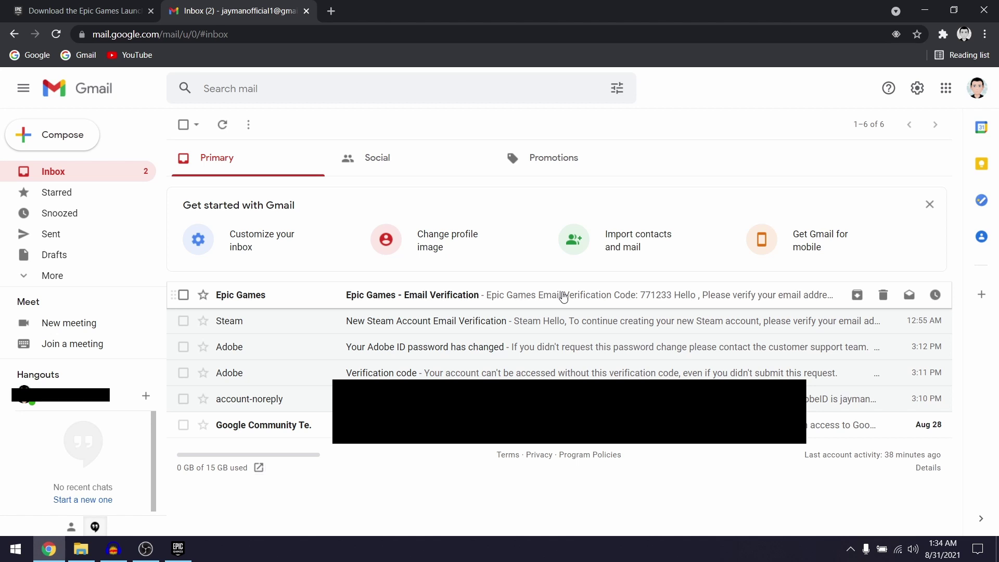
# - Open the Epic Games verification email and bring up copy options for its security code
pyautogui.click(564, 296)
pyautogui.scroll(-1, 599, 323)
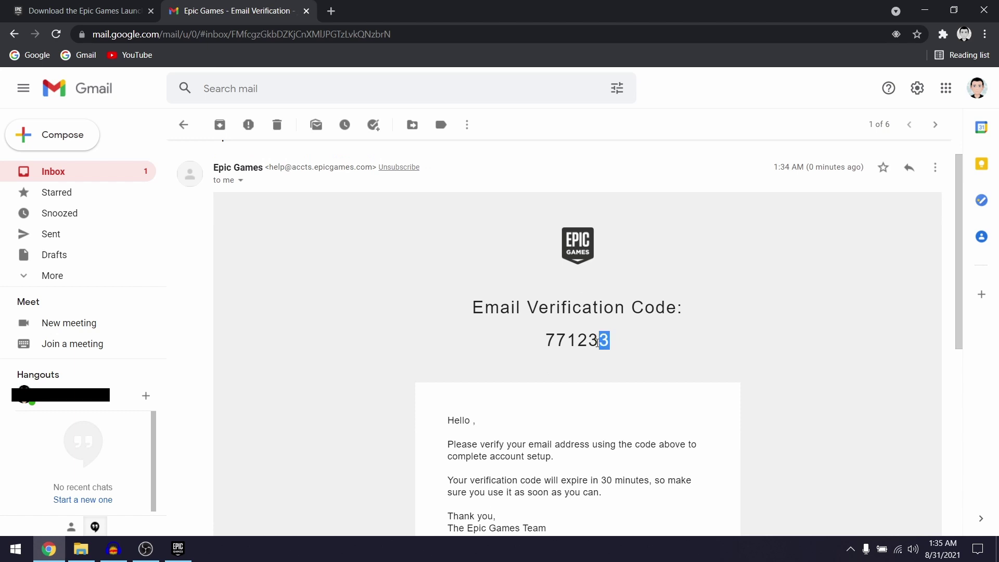
pyautogui.rightClick(562, 338)
# - Copy the security code, paste it into the launcher's code boxes, and verify the email
pyautogui.click(593, 349)
pyautogui.click(178, 549)
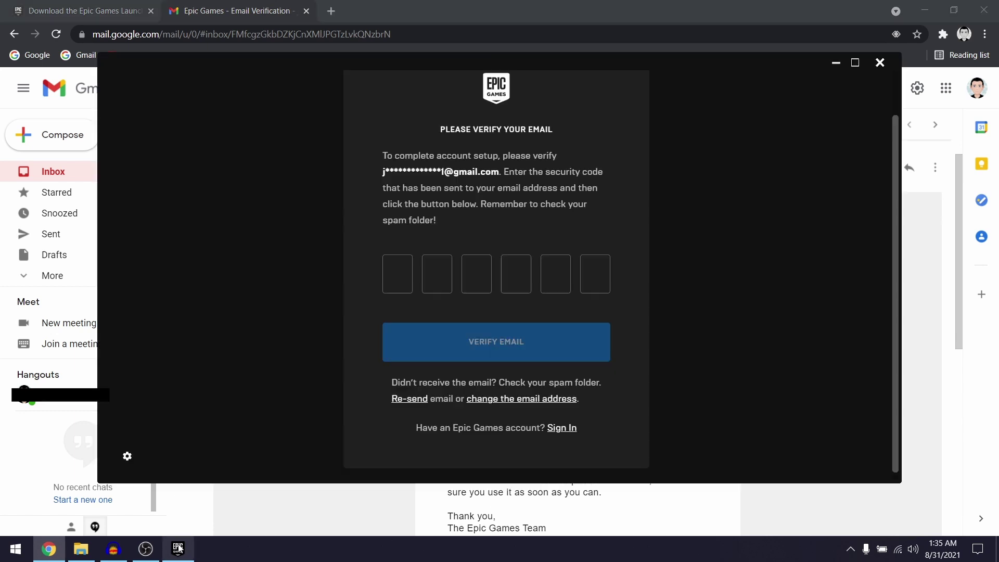
pyautogui.hotkey('ctrl', 'v')
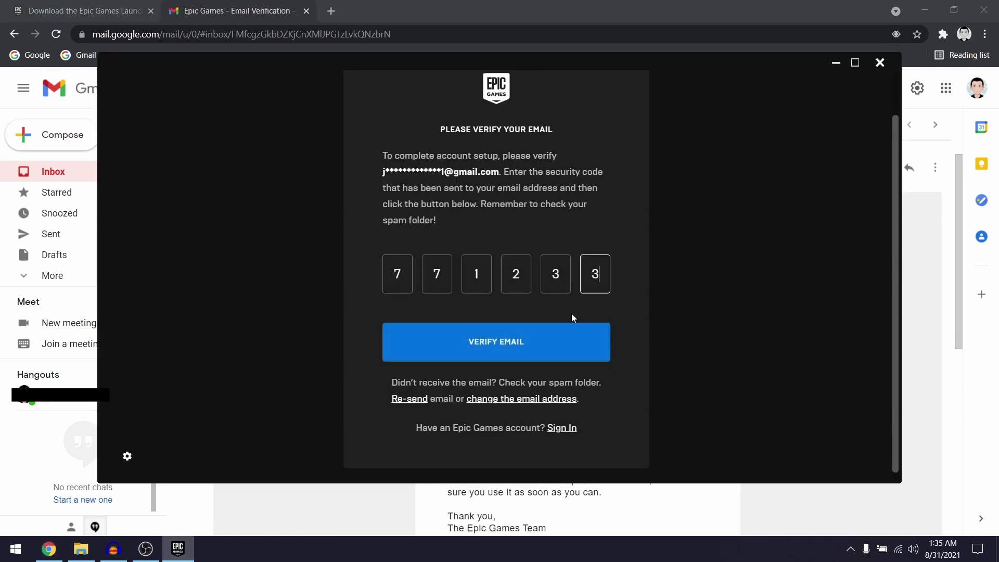
pyautogui.click(548, 344)
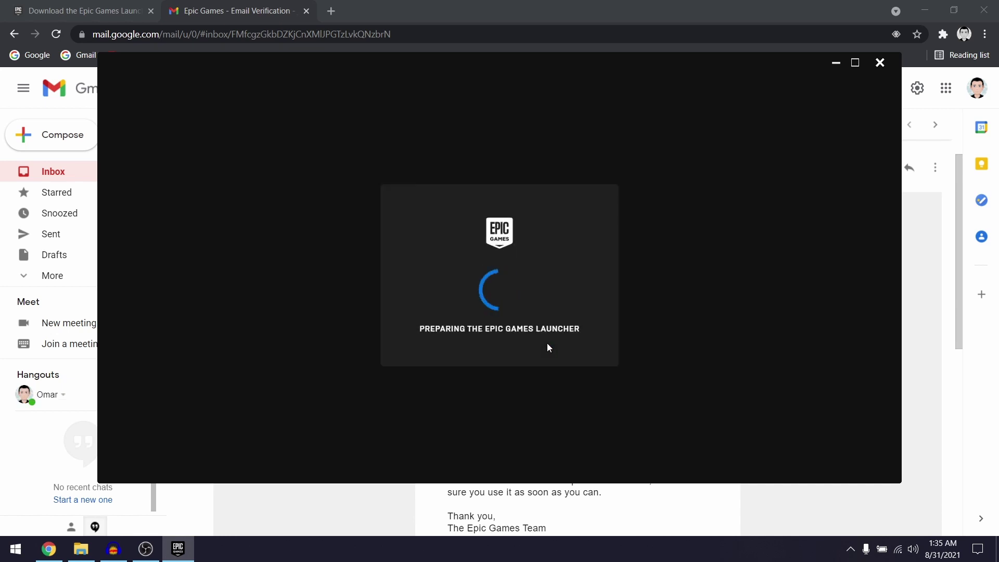
pyautogui.click(924, 11)
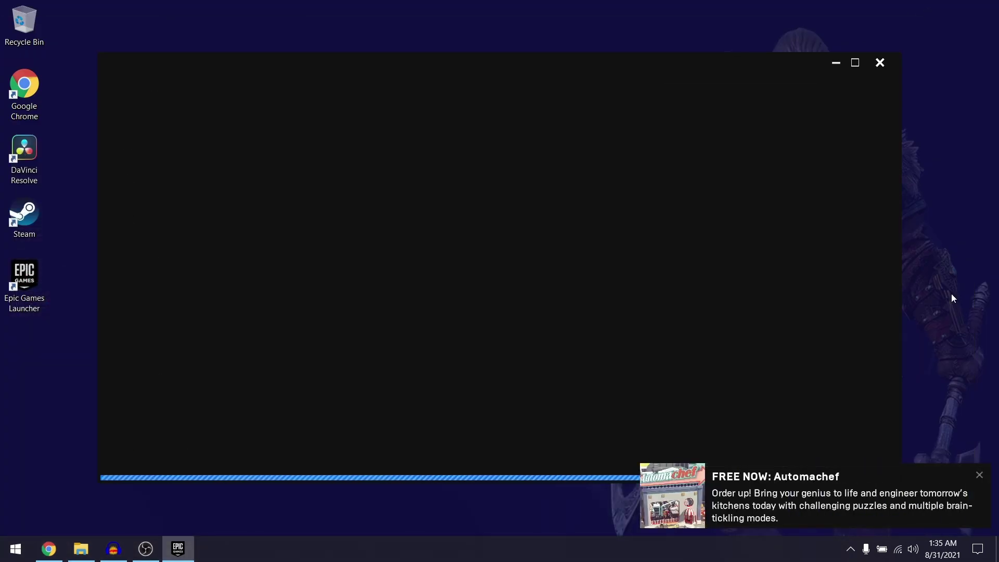
# - Close the Automachef notice and scroll the Discover page past Games On Sale to New and Trending
pyautogui.click(979, 476)
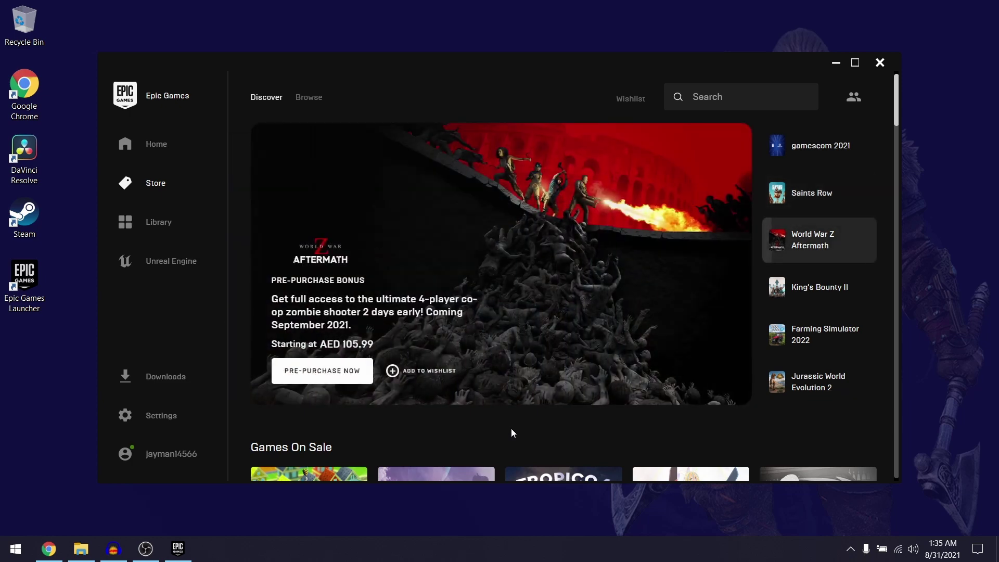
pyautogui.scroll(-5, 754, 296)
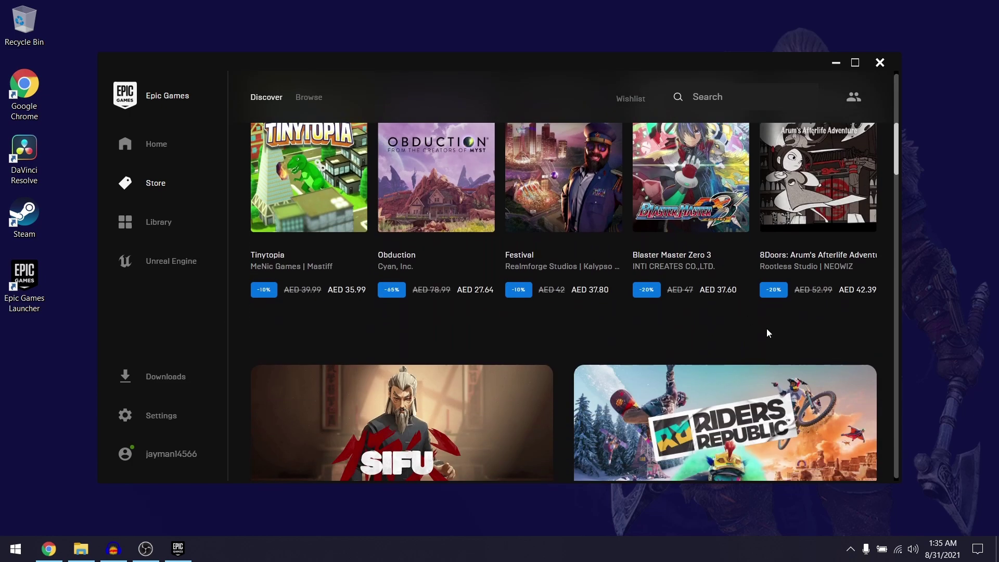
pyautogui.scroll(4, 766, 332)
pyautogui.scroll(-1, 405, 189)
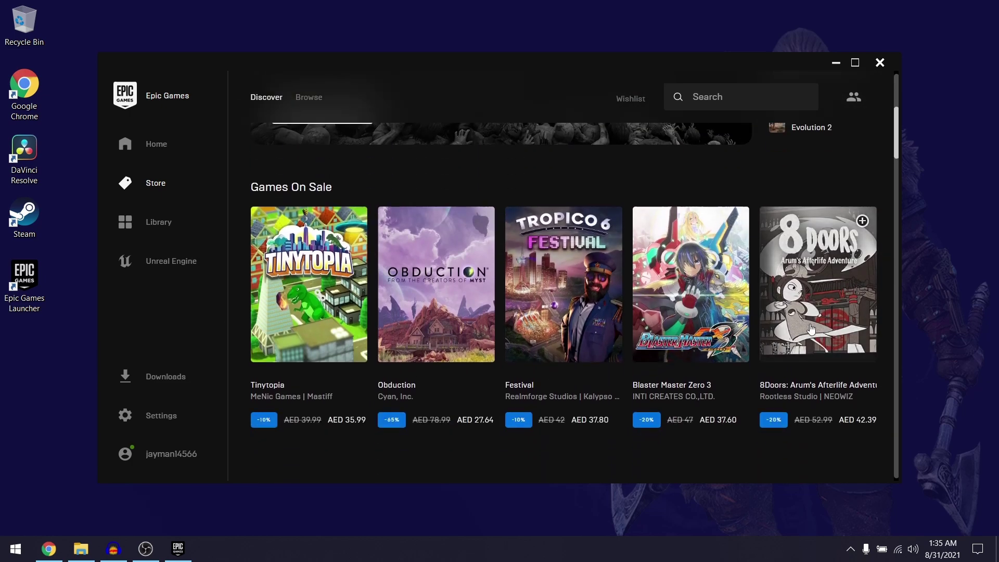
pyautogui.scroll(-6, 494, 268)
pyautogui.scroll(-3, 634, 314)
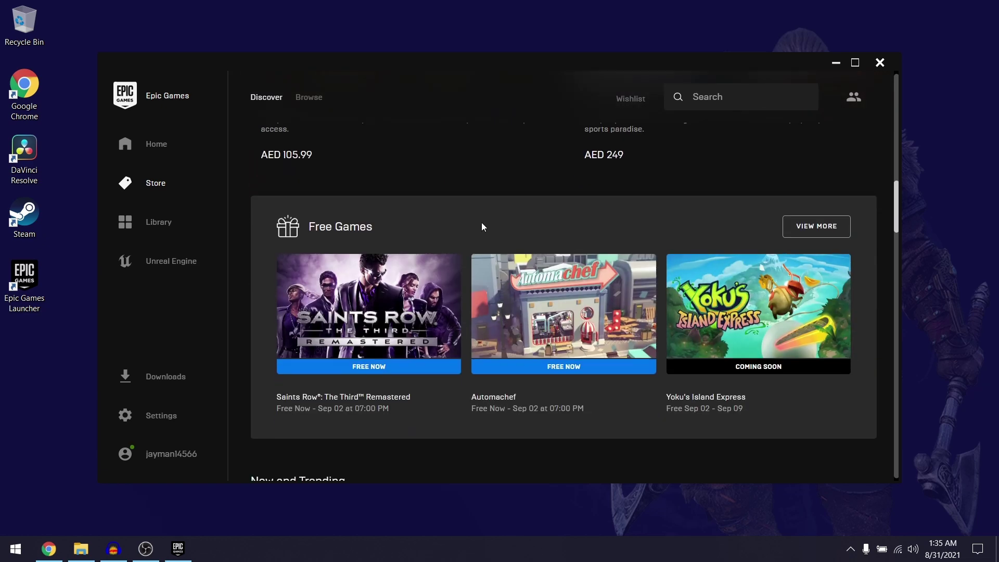
pyautogui.scroll(-3, 553, 232)
pyautogui.scroll(-3, 391, 257)
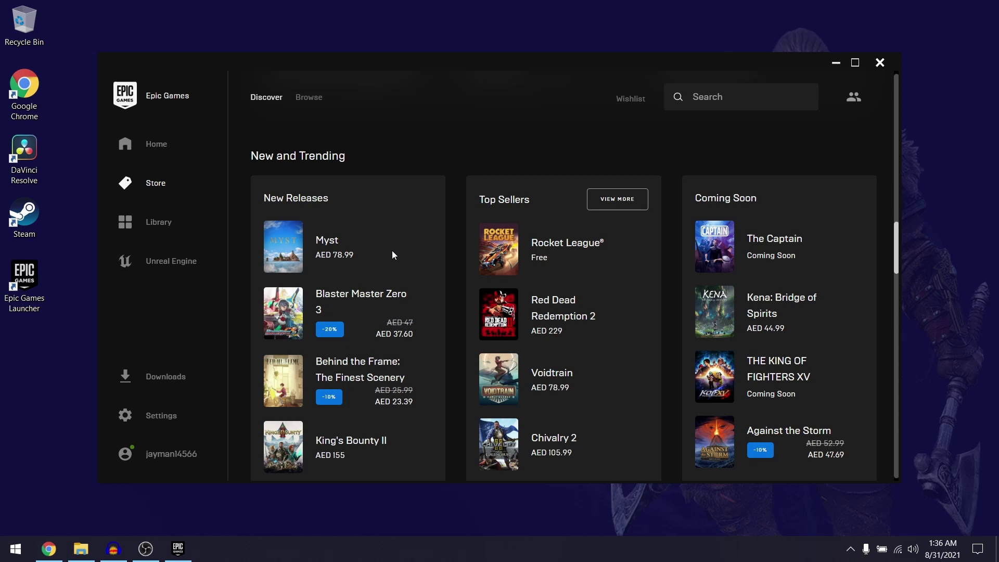
pyautogui.scroll(-1, 404, 251)
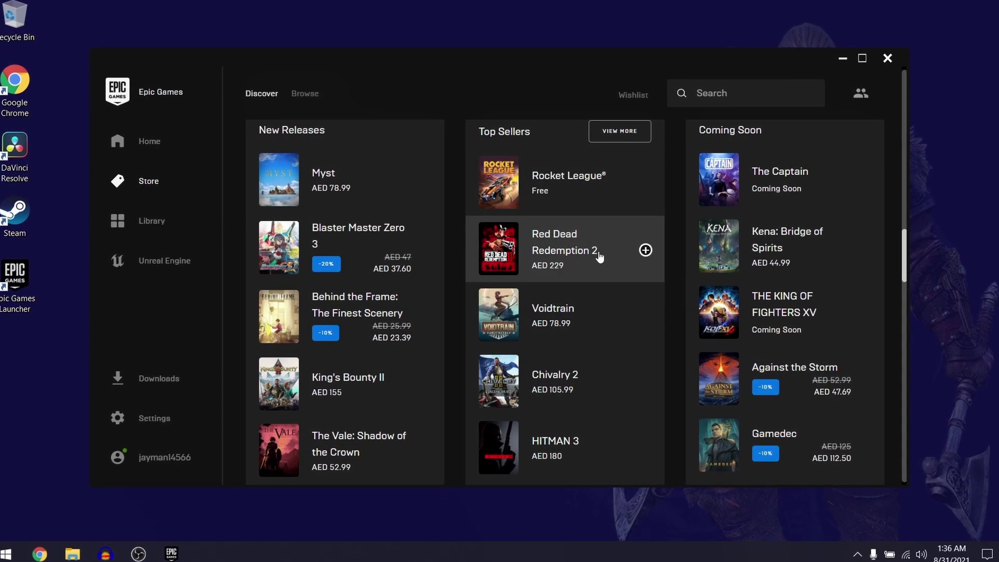
pyautogui.scroll(-2, 599, 257)
pyautogui.scroll(2, 726, 416)
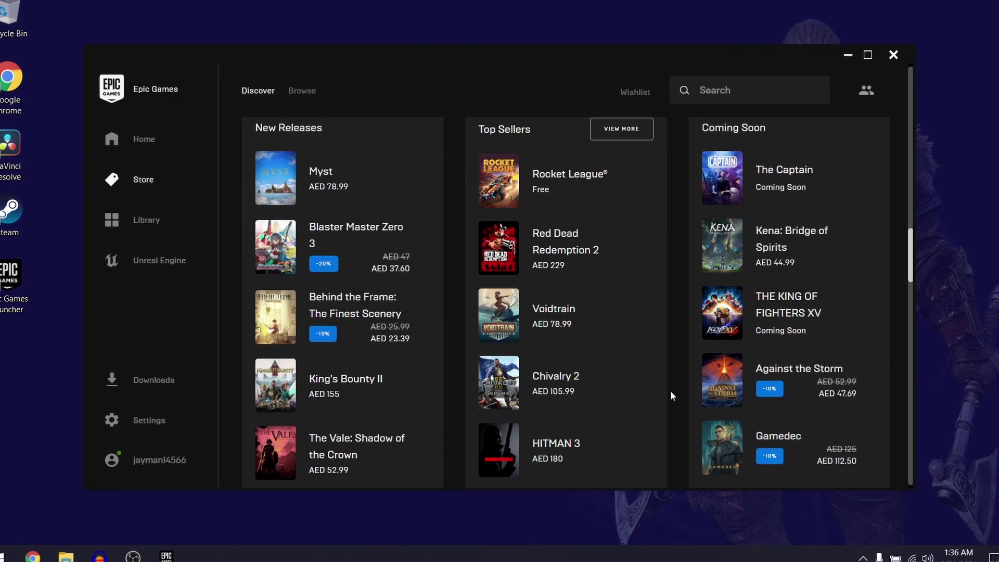
pyautogui.scroll(-5, 672, 392)
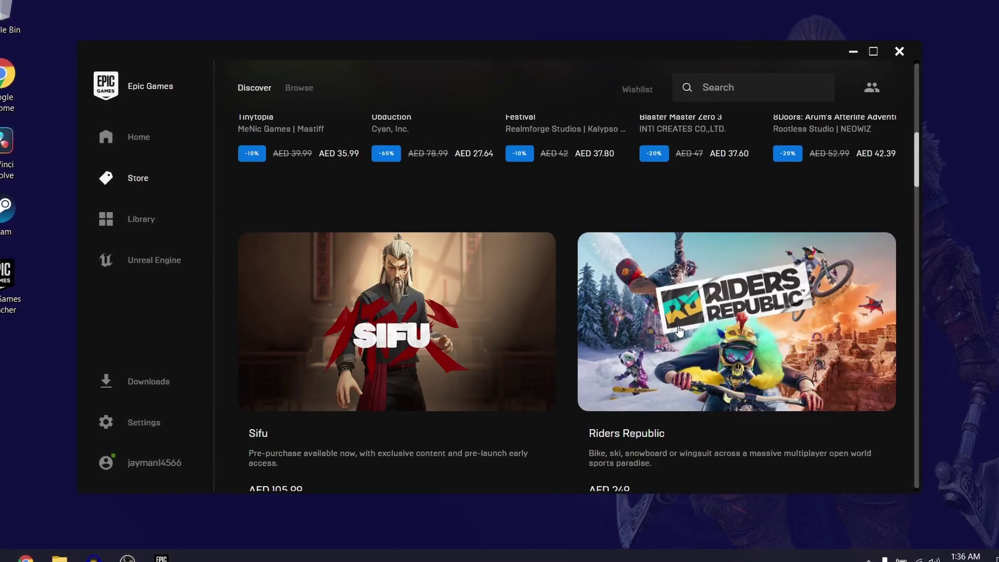
pyautogui.scroll(5, 679, 331)
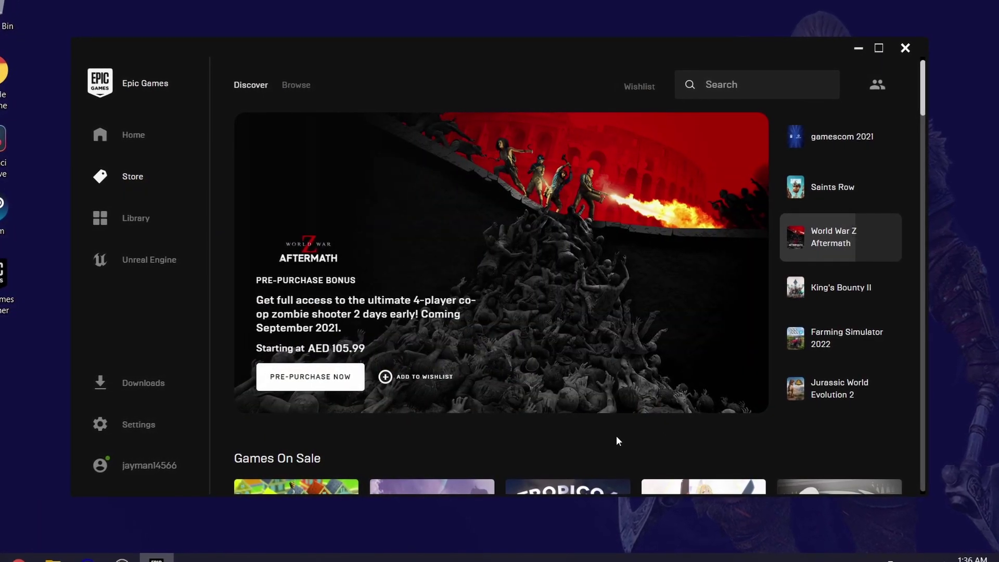